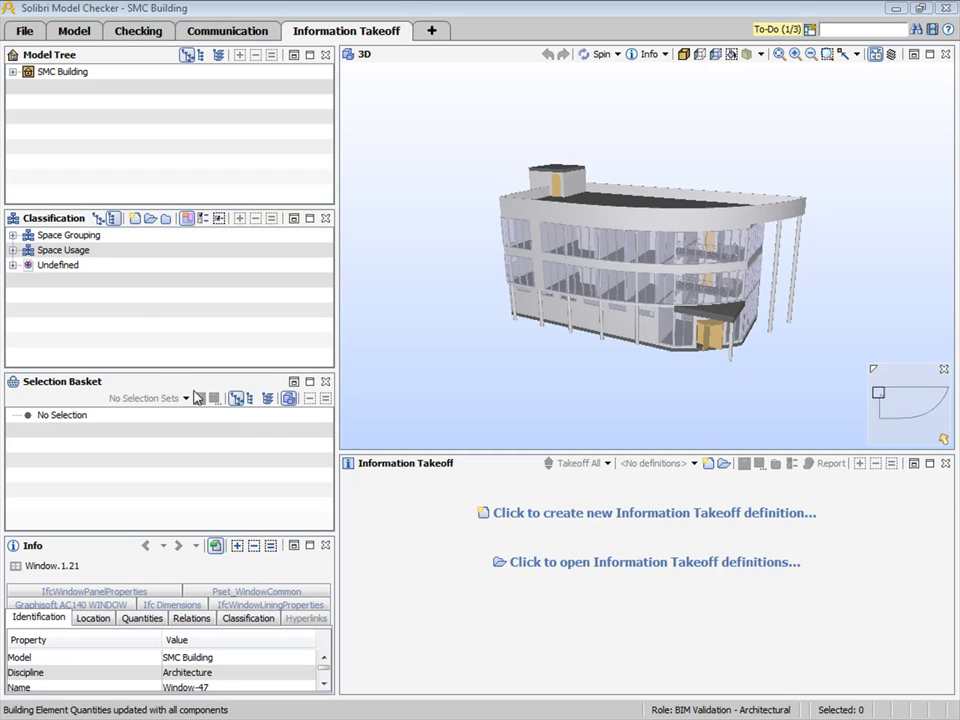
- Load the Building Elements - Uniformat classification file into the model
left_click(152, 220)
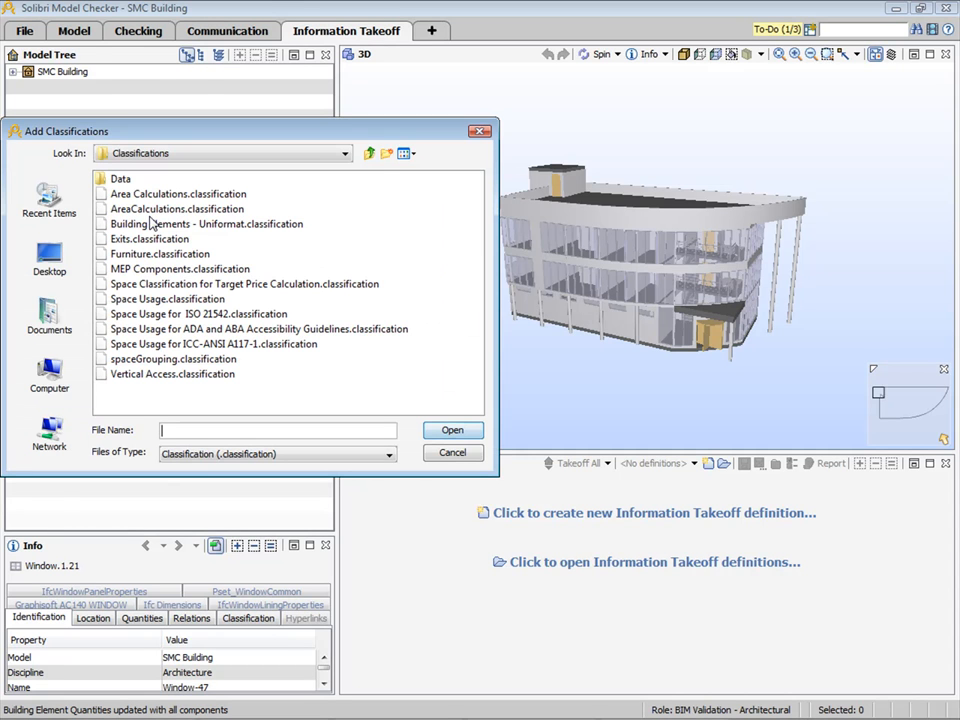
left_click(152, 224)
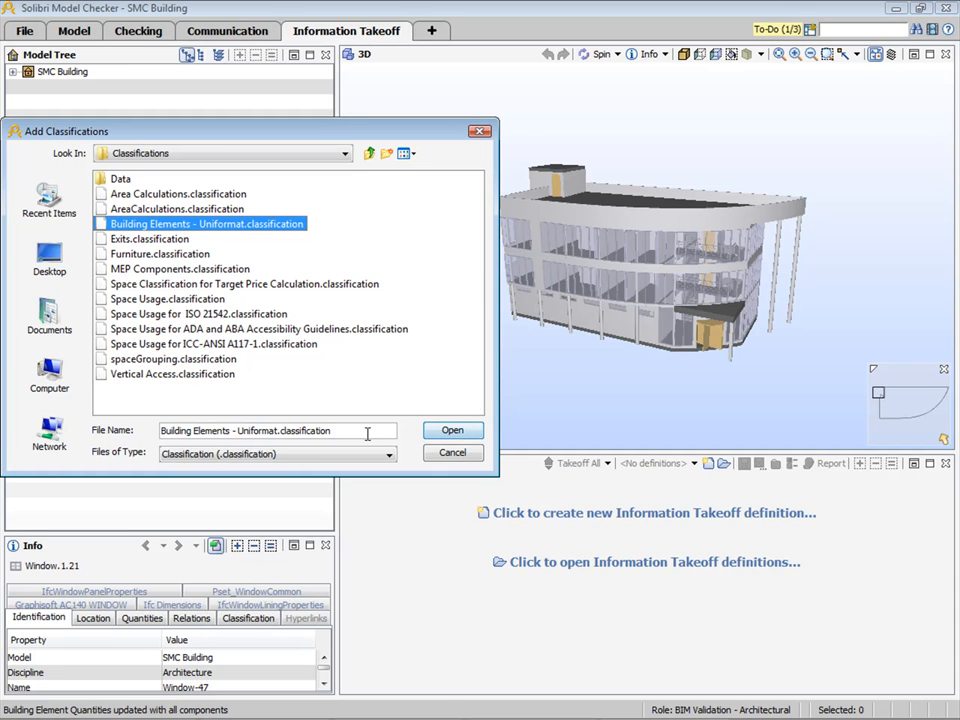
left_click(452, 430)
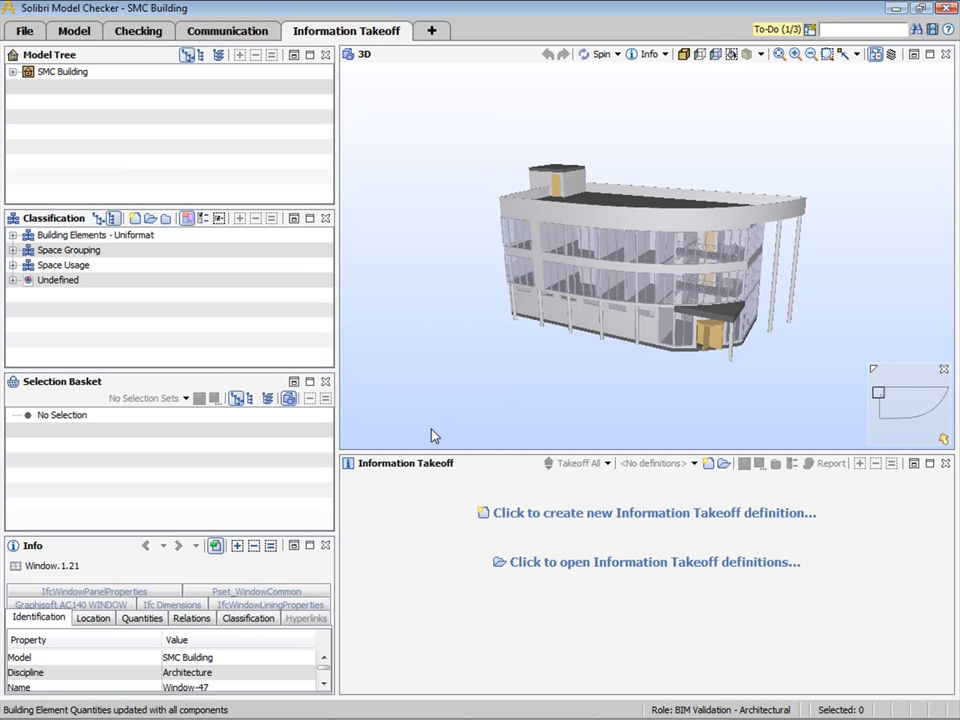
- Expand the Uniformat categories and isolate B1010 floor, B1020 roof, then B2010 exterior walls
left_click(12, 235)
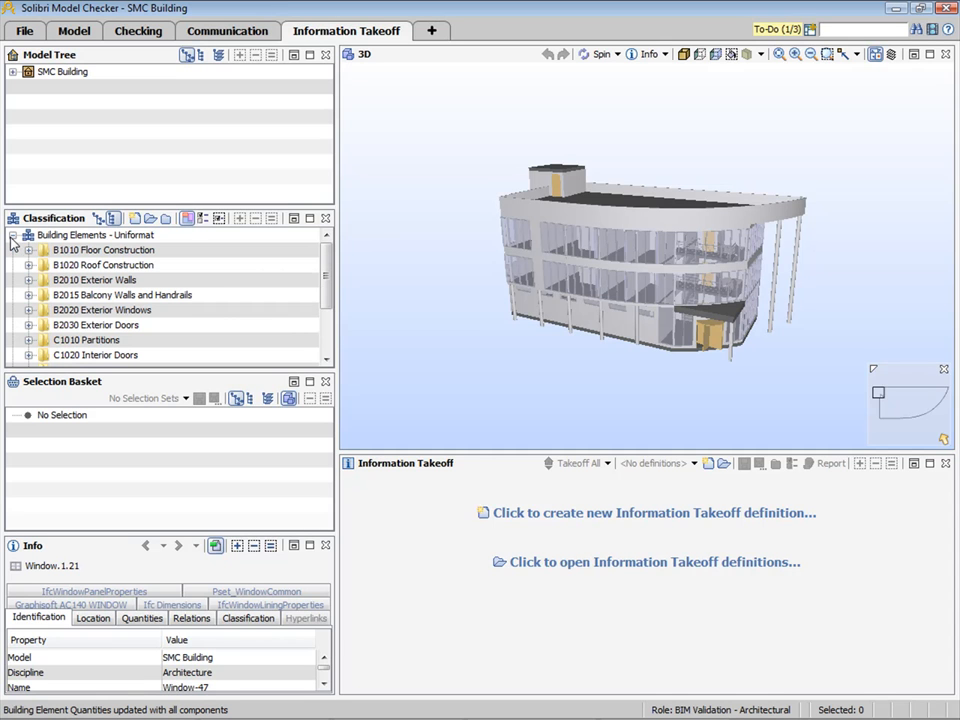
left_click(90, 250)
left_click(92, 265)
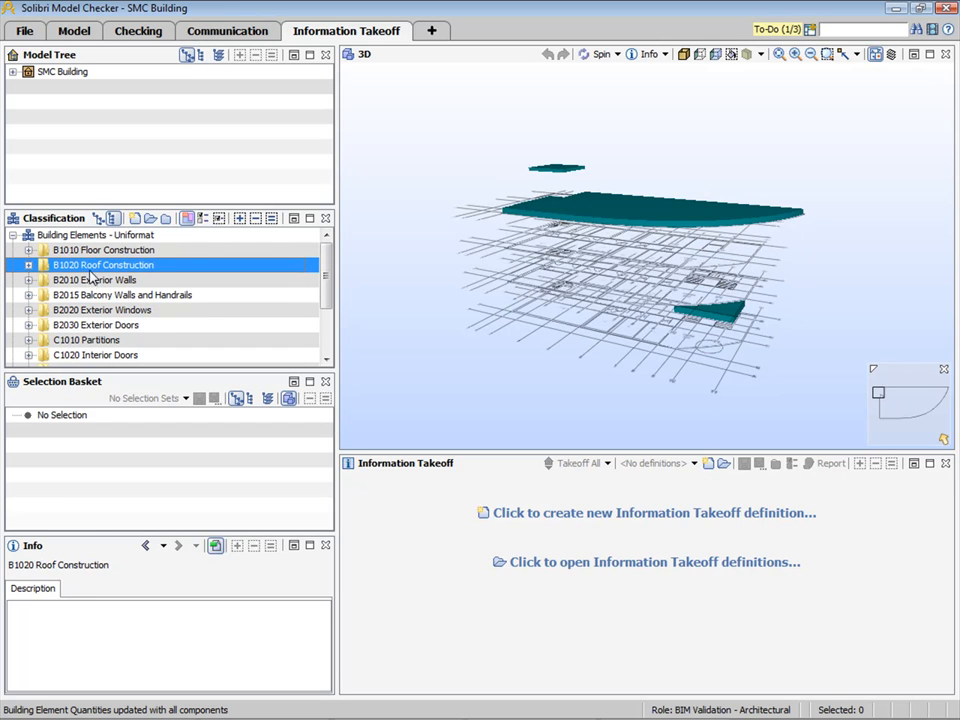
left_click(92, 280)
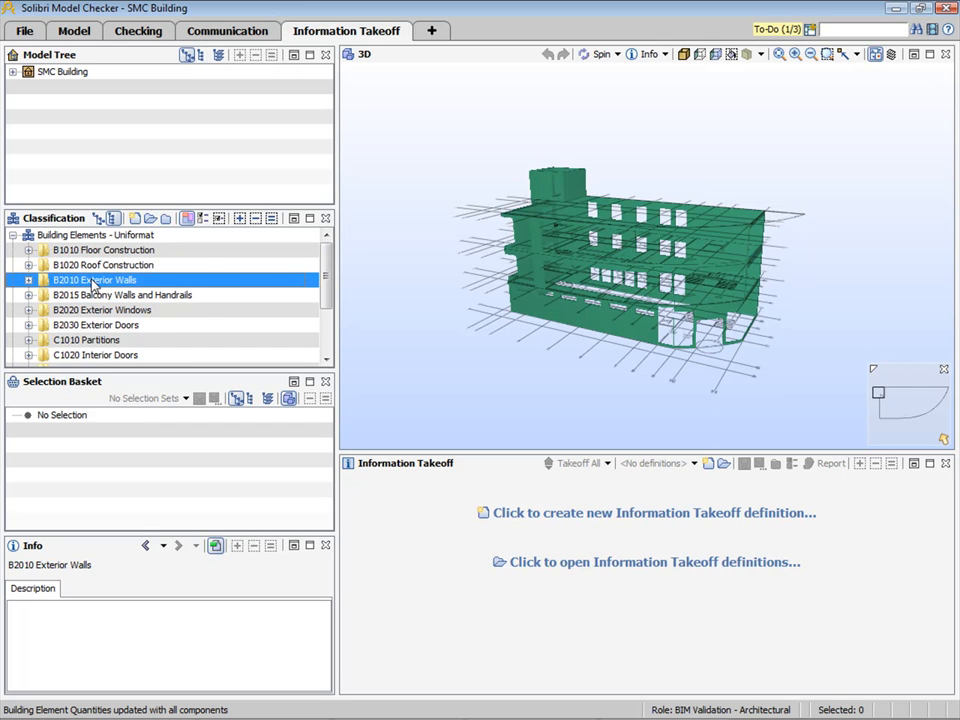
- Review the Uniformat classification rules, adjusting column widths to read the Basic Wall Exterior rule
left_click(204, 219)
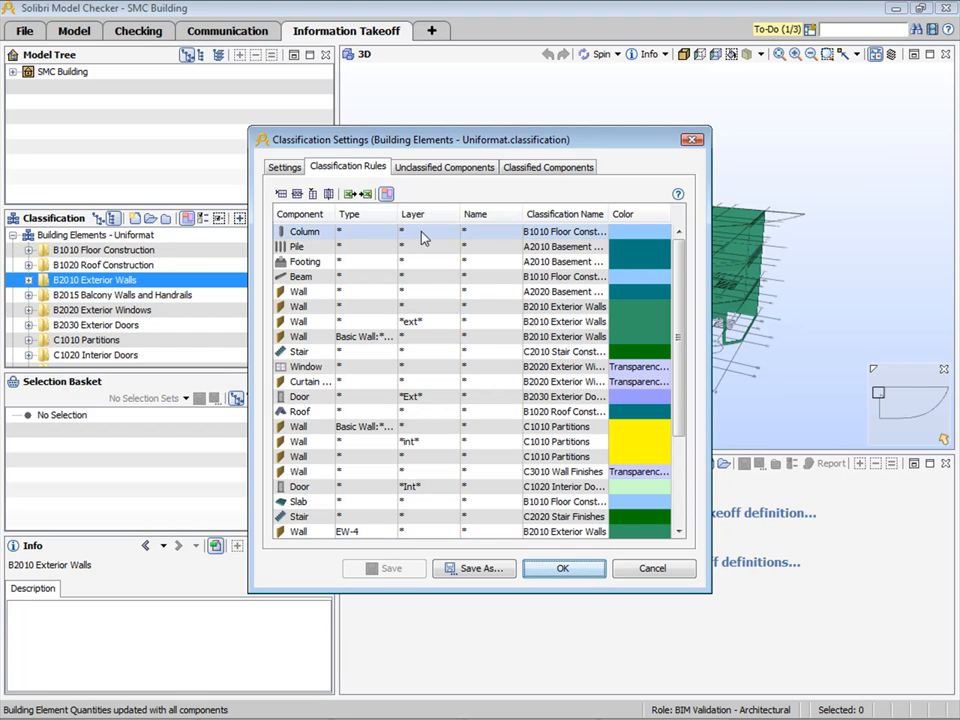
left_click_drag(398, 214, 432, 214)
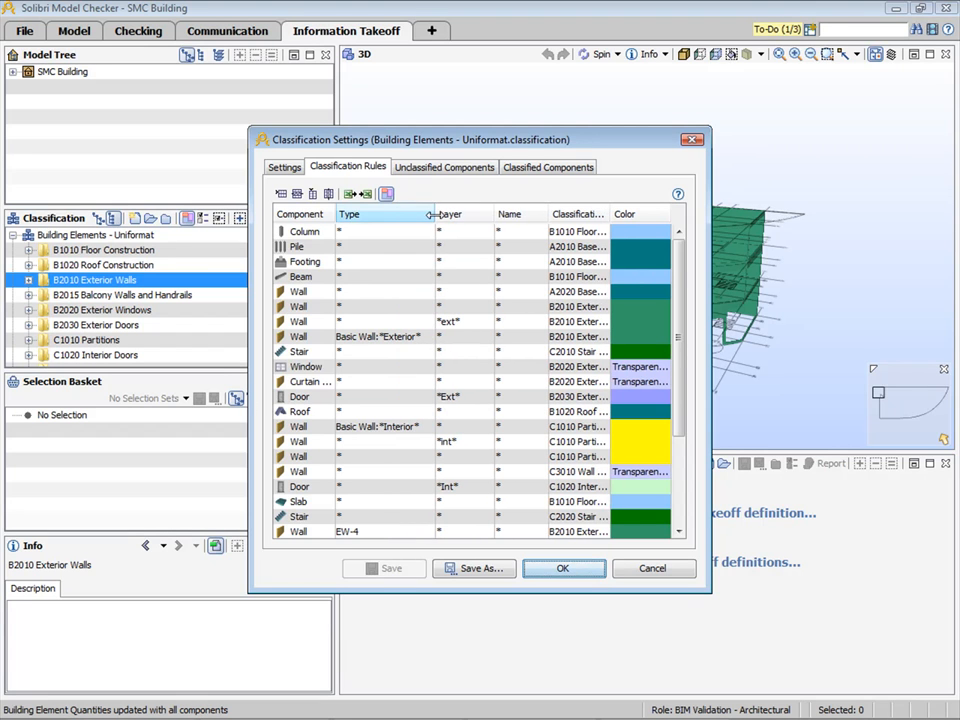
left_click_drag(548, 214, 506, 214)
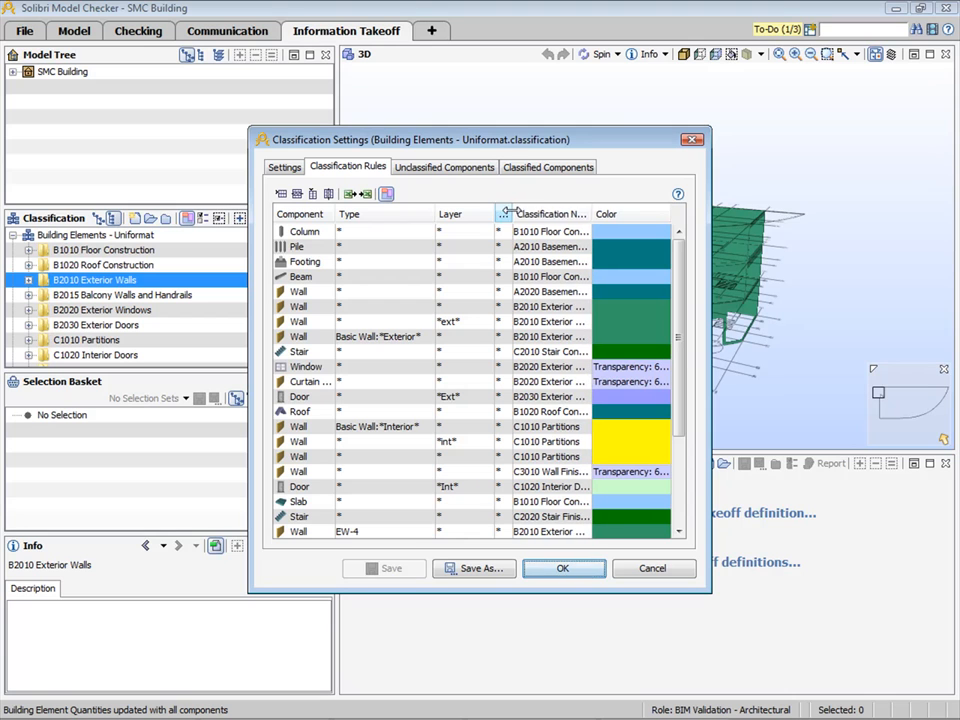
left_click_drag(592, 214, 627, 214)
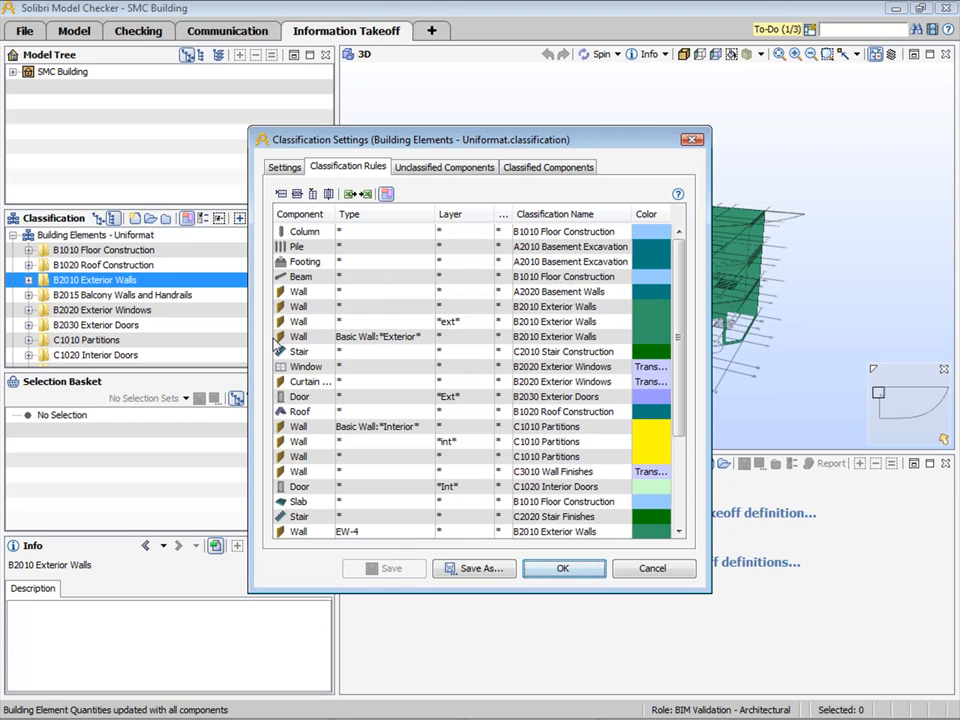
left_click(280, 337)
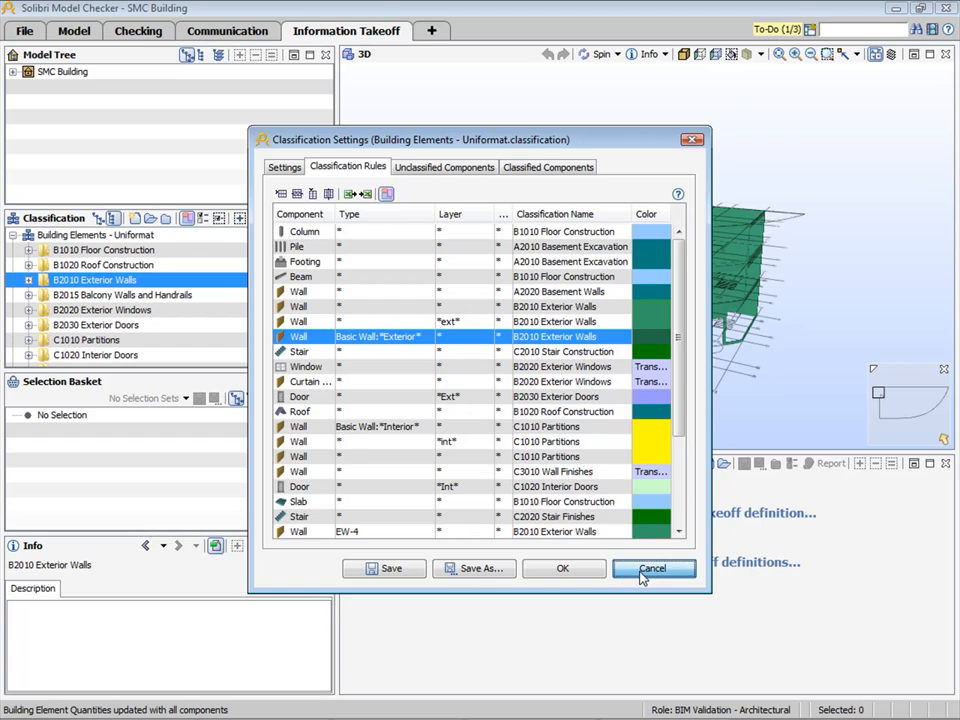
- Cancel the Classification Settings dialog and restore realistic shading of the whole building
left_click(651, 568)
left_click(686, 55)
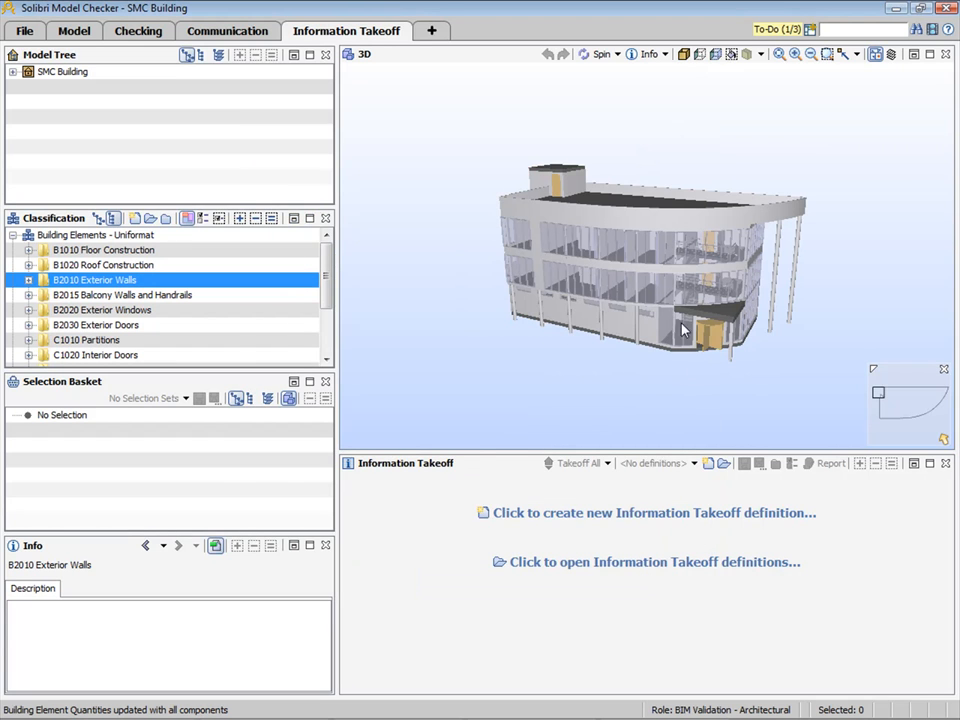
- Load only the Building Element Quantities takeoff definition and dismiss the To-Do list
left_click(661, 567)
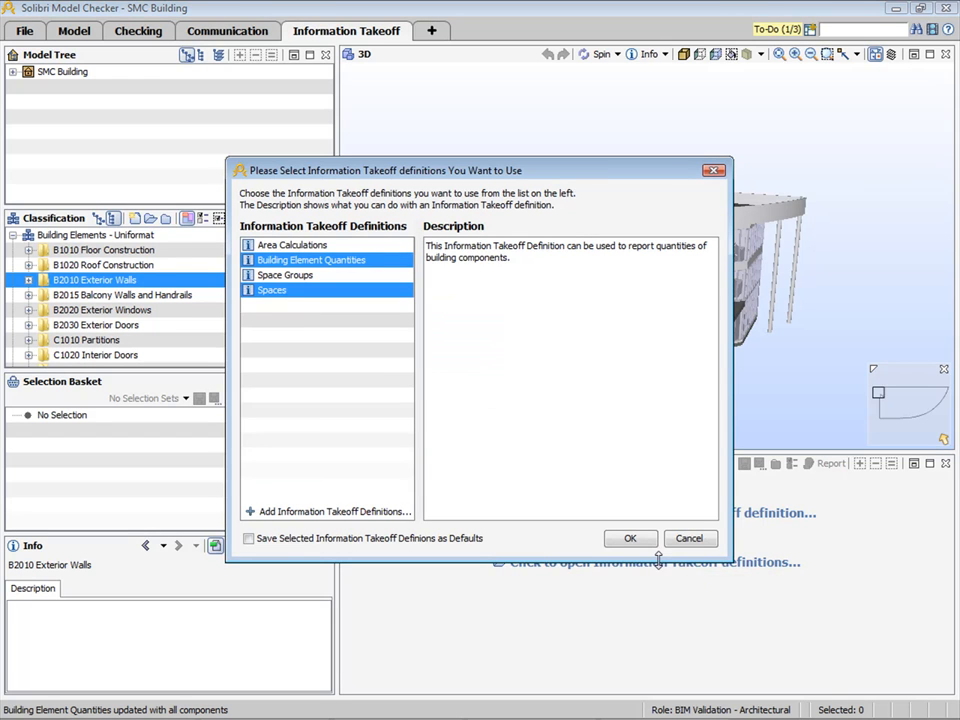
left_click(296, 261)
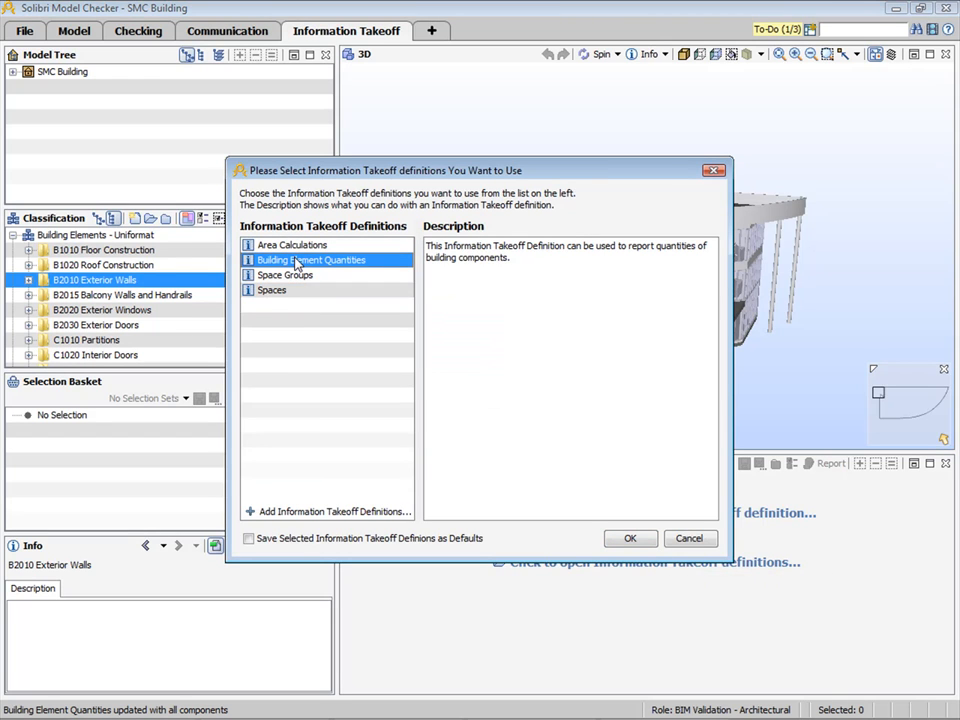
left_click(628, 539)
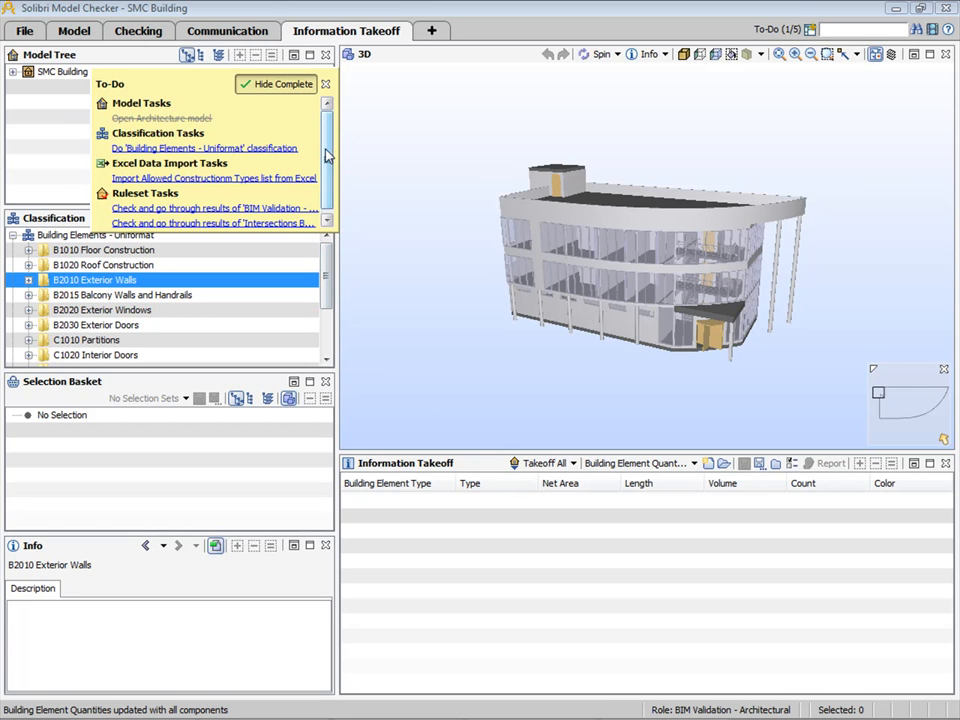
left_click_drag(327, 152, 328, 175)
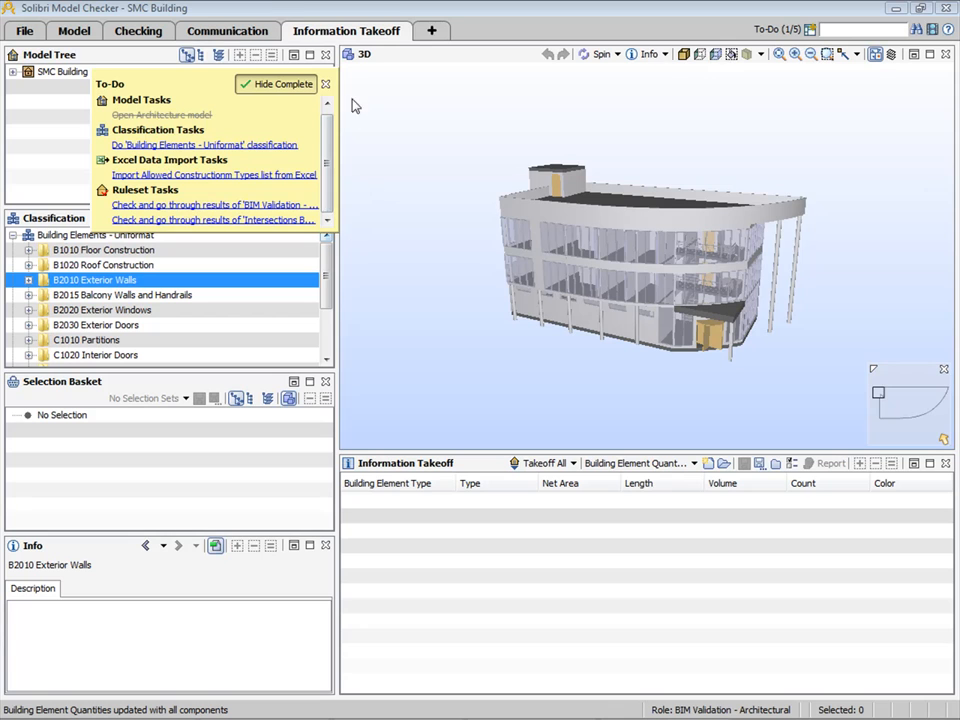
left_click(368, 290)
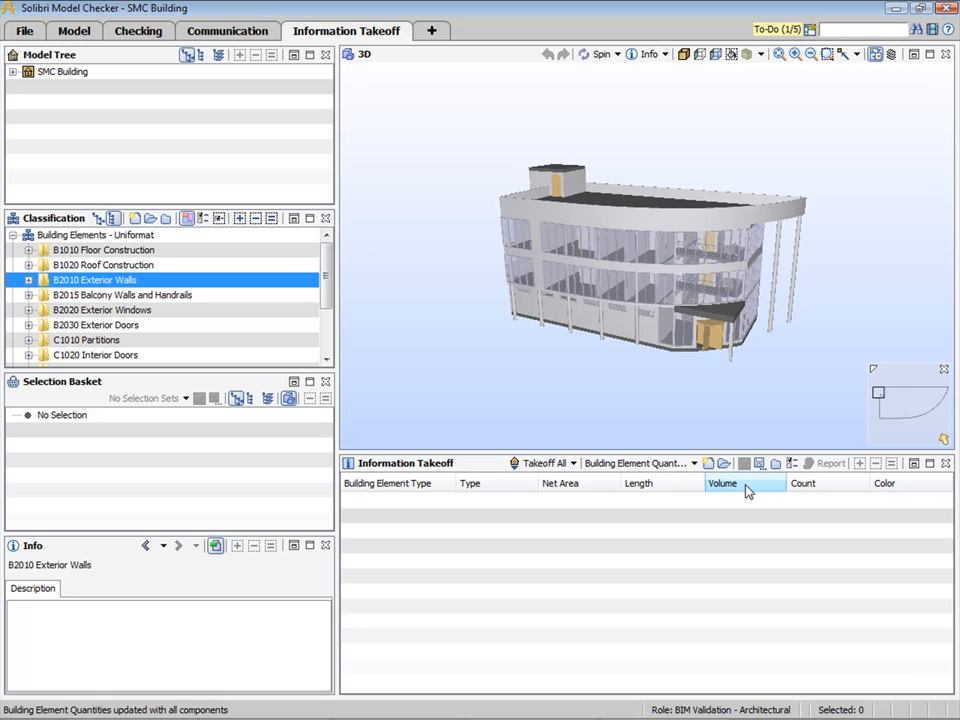
- Run Takeoff All despite incomplete tasks and select the five B1010 Floor Construction rows
left_click(545, 463)
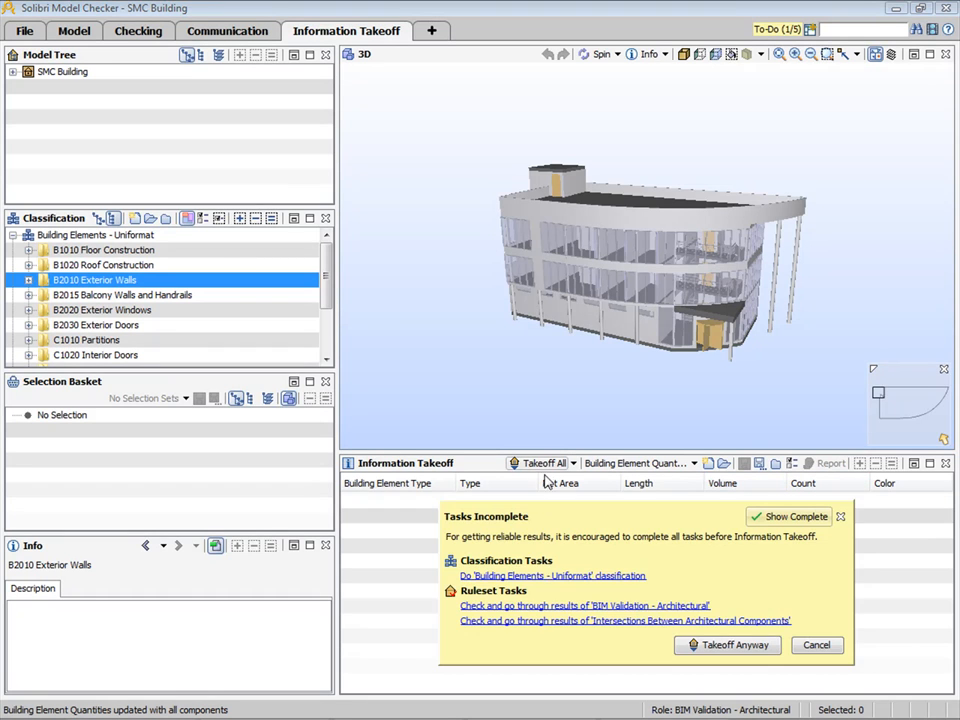
left_click(720, 645)
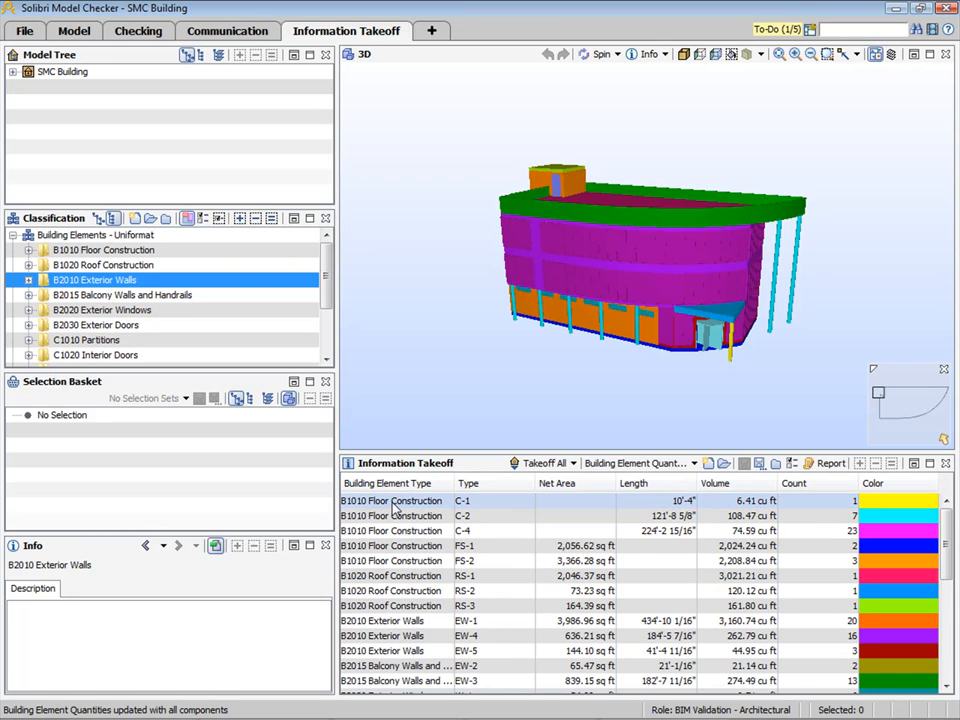
left_click_drag(393, 502, 404, 562)
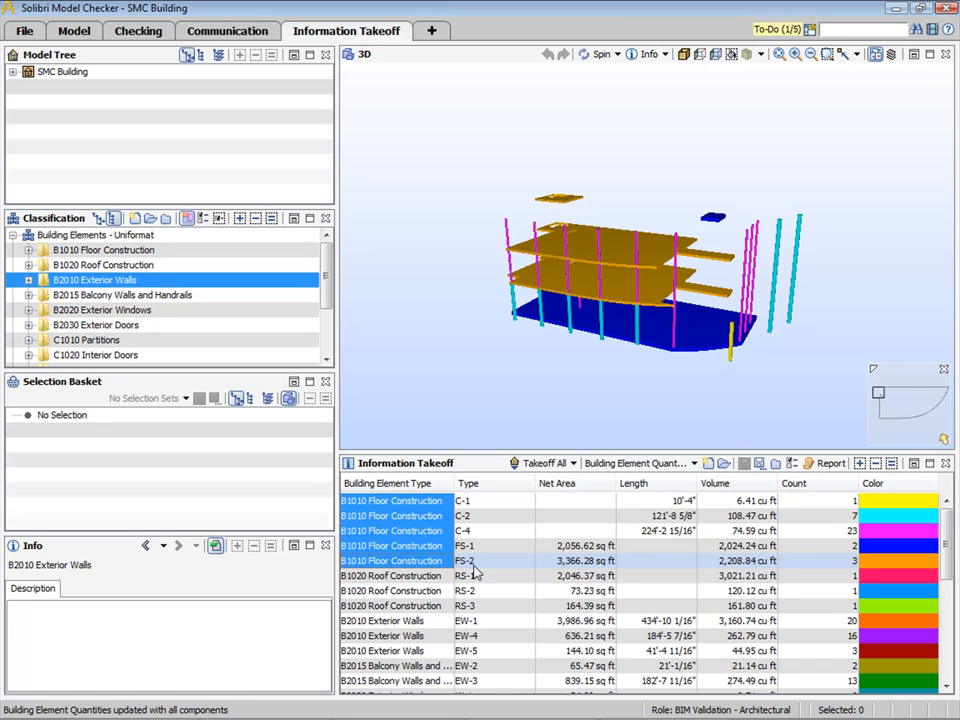
- Save an Excel Template Report using Building Element Quantities.xls as Quantities.xls on the Desktop
left_click(828, 463)
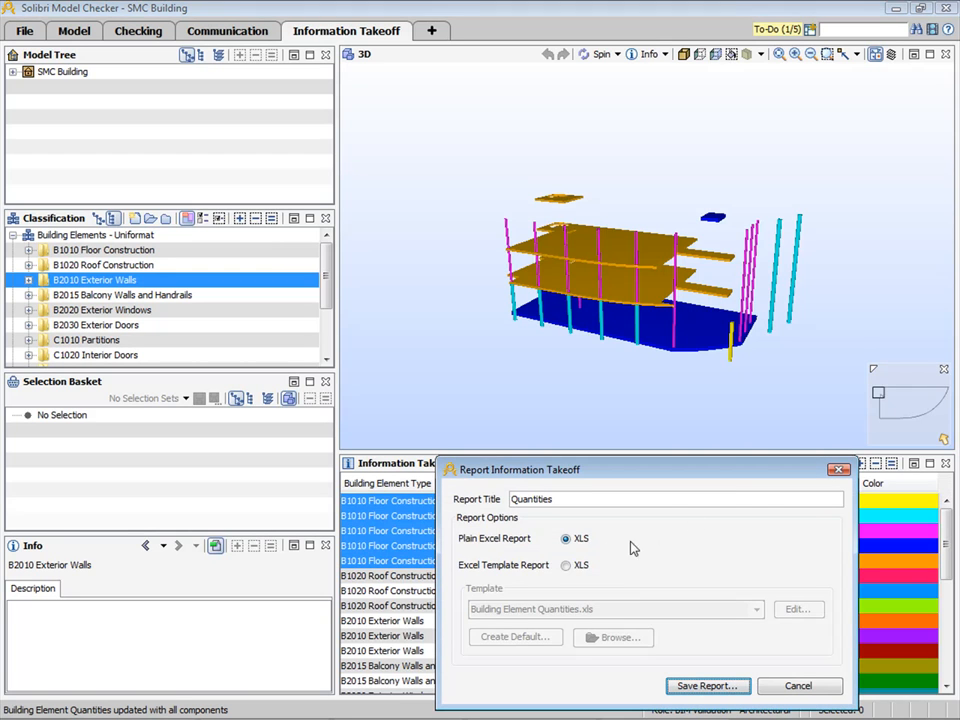
left_click(566, 565)
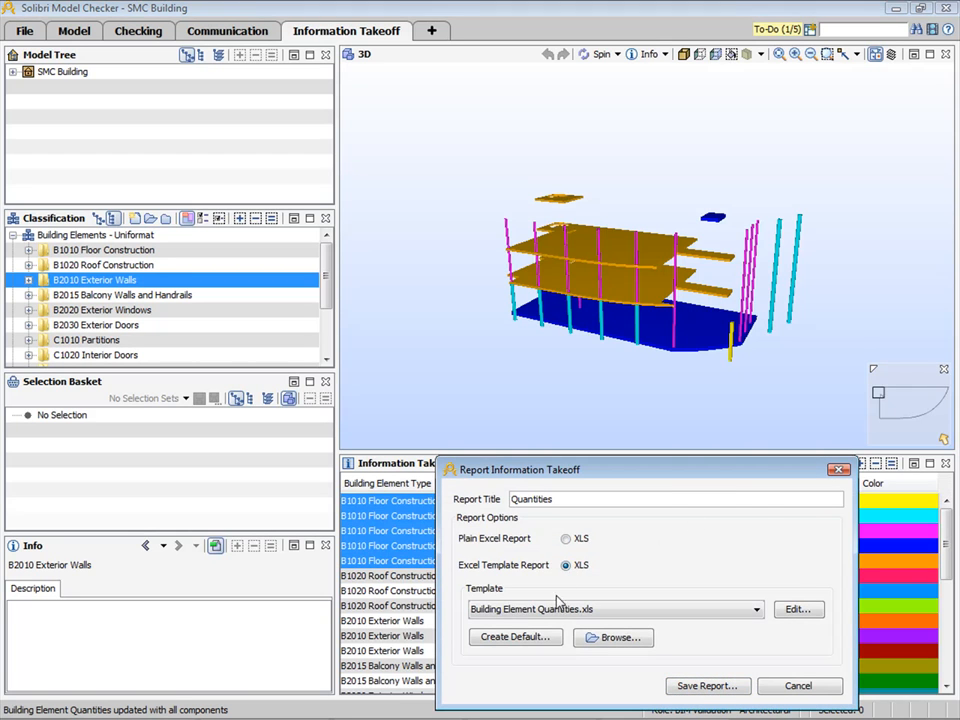
left_click(558, 609)
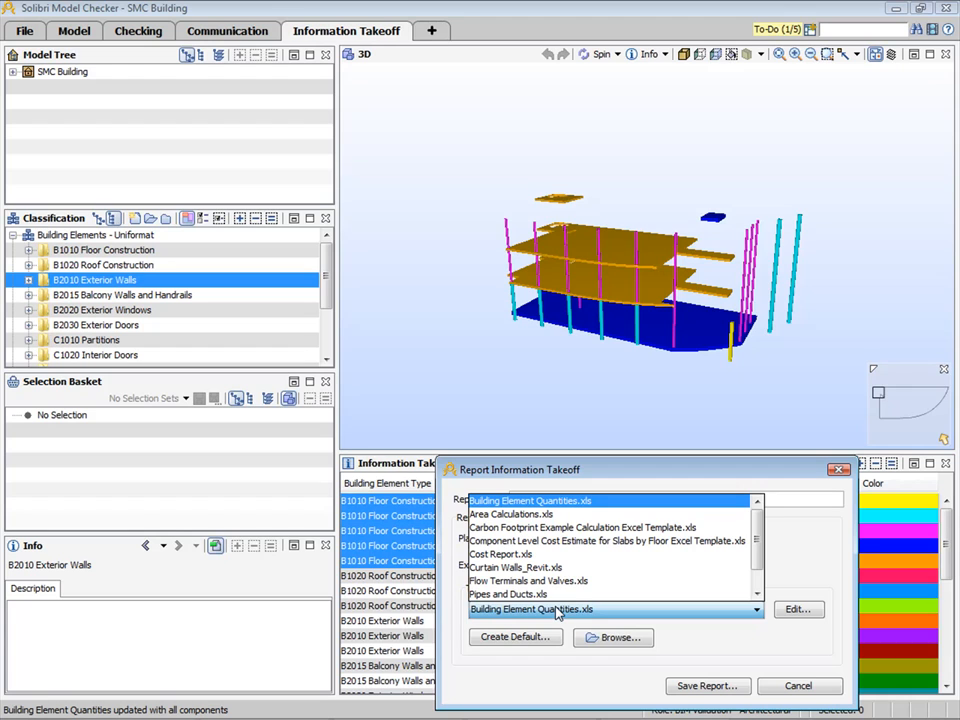
left_click(558, 613)
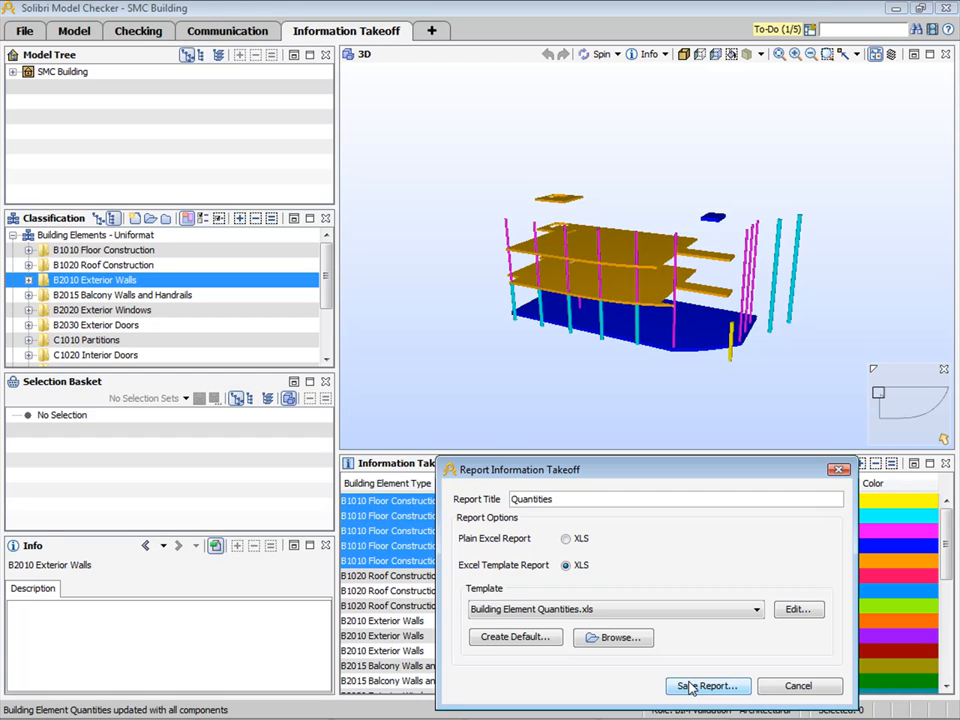
left_click(690, 686)
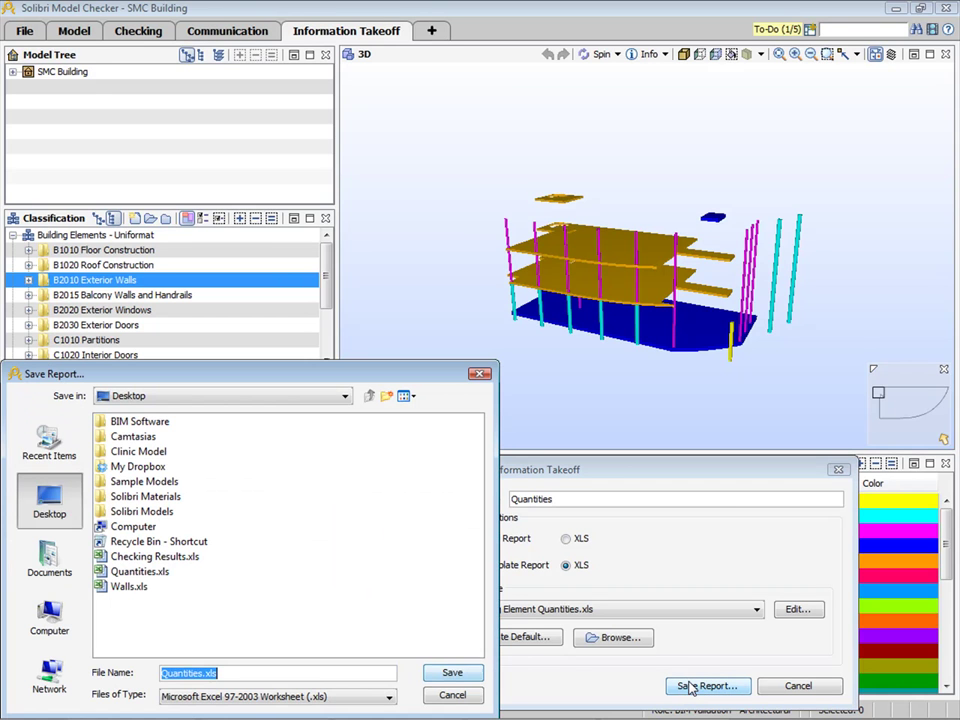
left_click(452, 672)
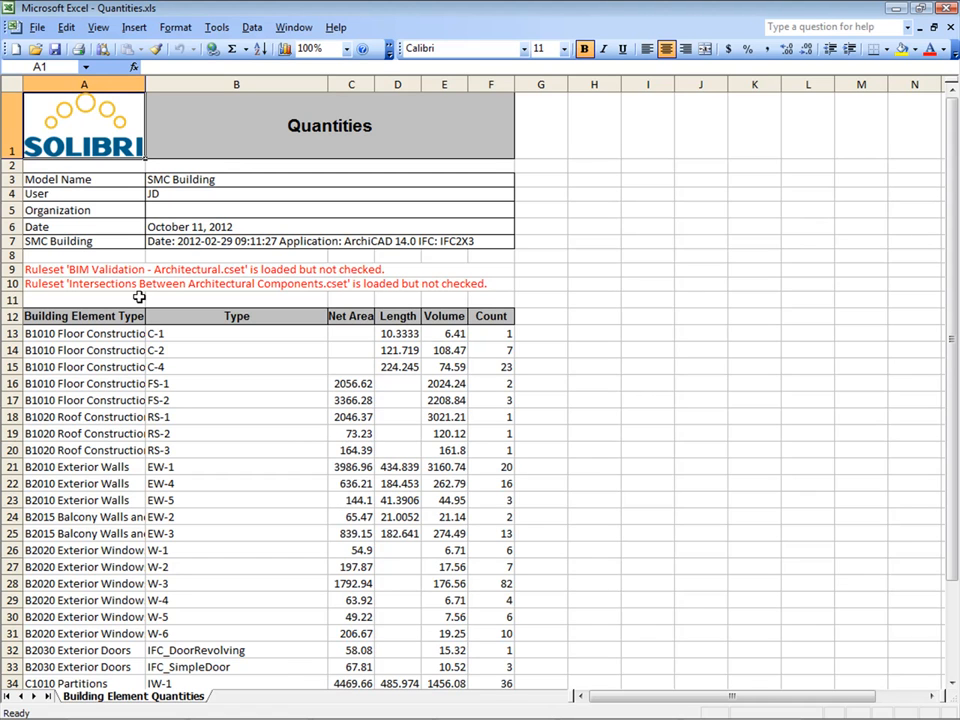
- Close the reviewed Quantities report in Excel to return to Solibri
left_click(947, 8)
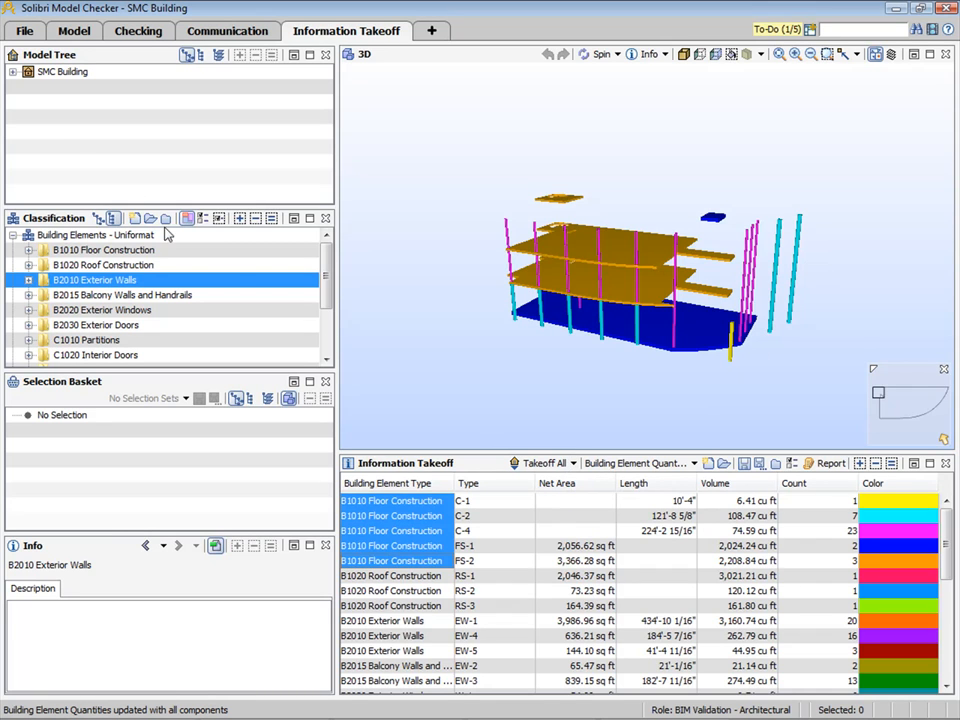
- Expand the SMC Building model tree and add 1. First floor to the Selection Basket
left_click(12, 72)
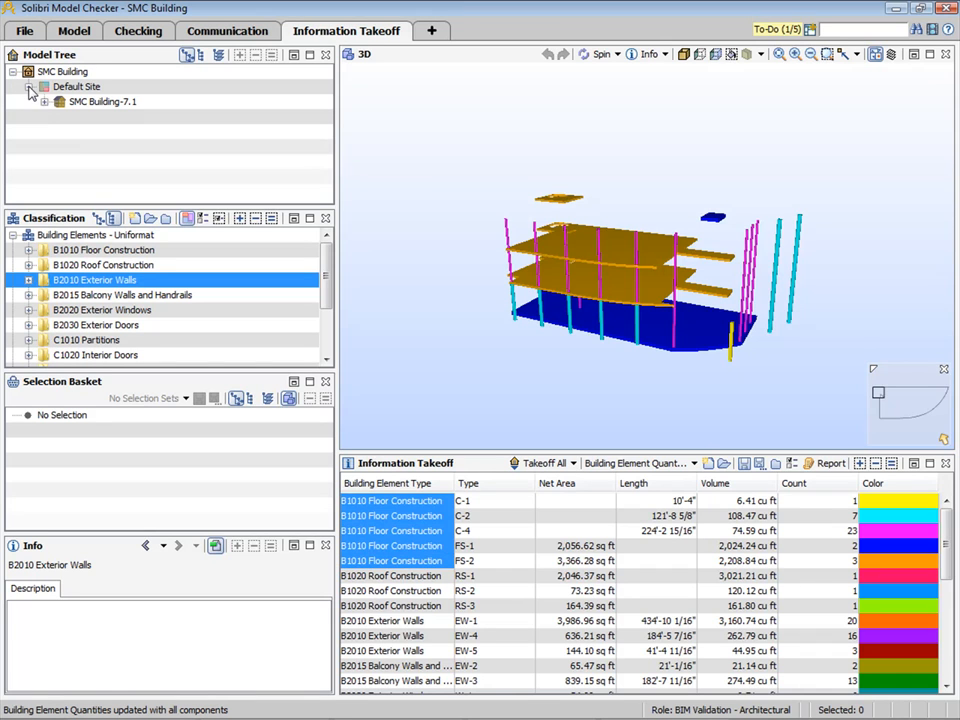
left_click(44, 102)
left_click(110, 131)
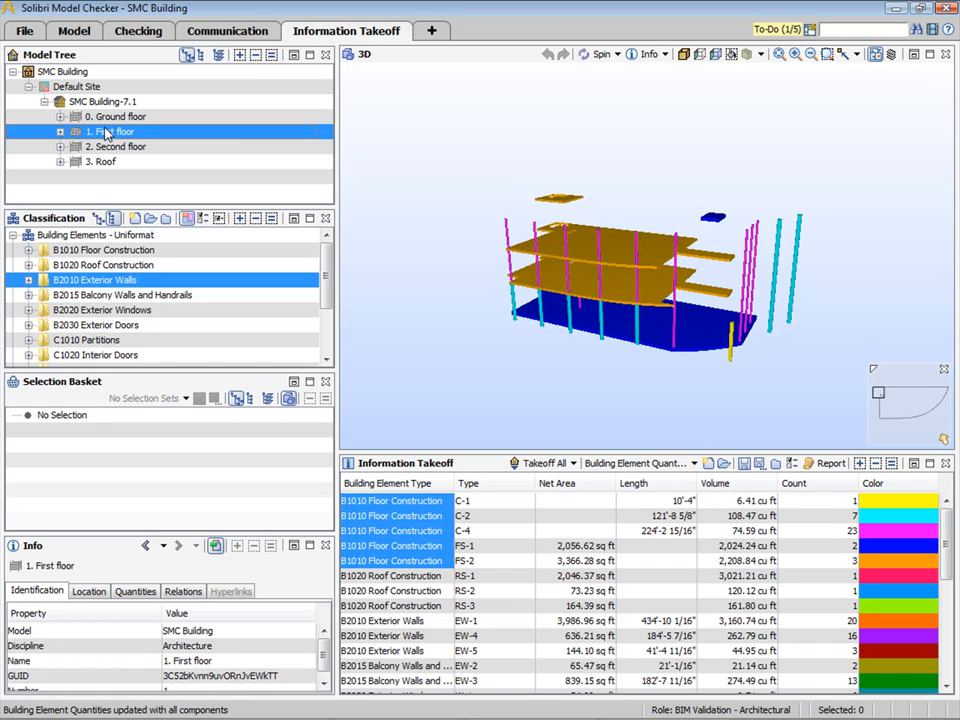
left_click(271, 56)
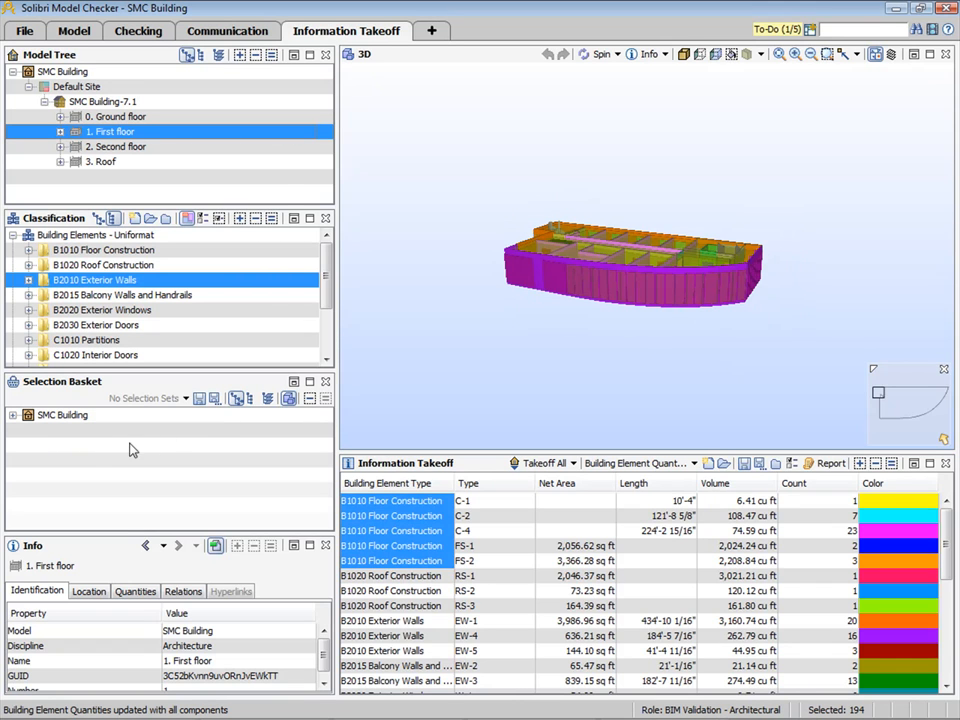
- Run Takeoff Selected despite incomplete tasks to list only first-floor quantities
left_click(574, 464)
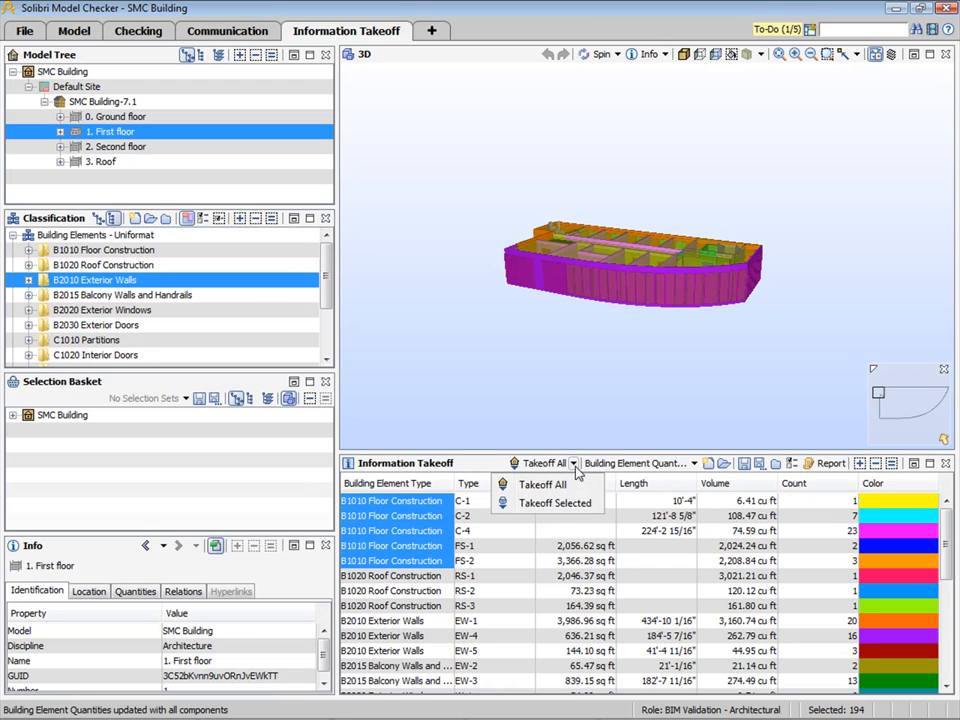
left_click(555, 503)
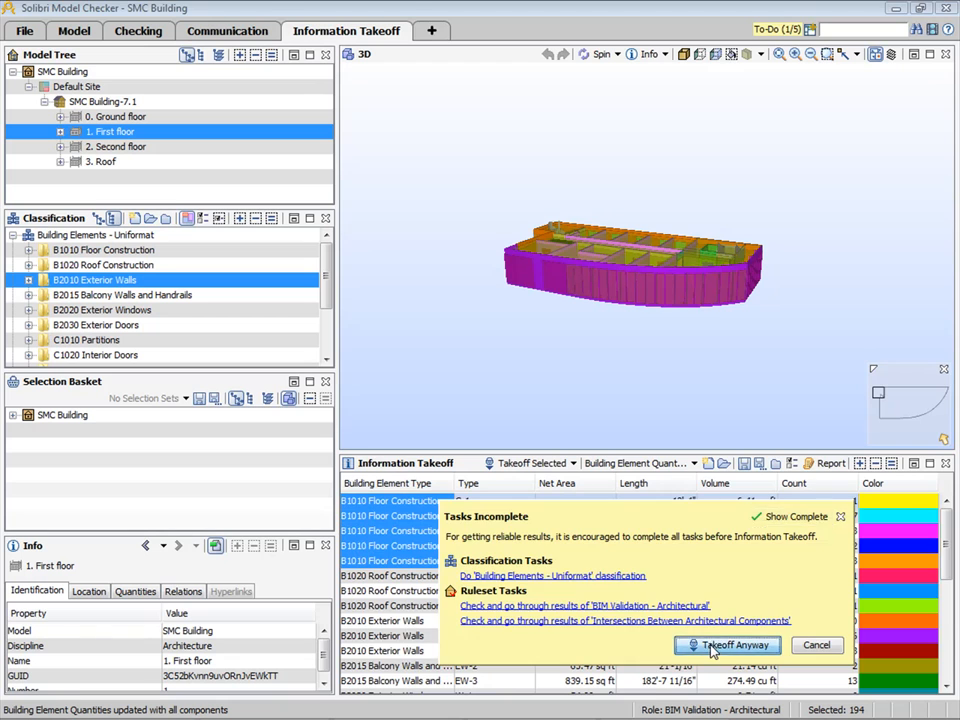
left_click(727, 645)
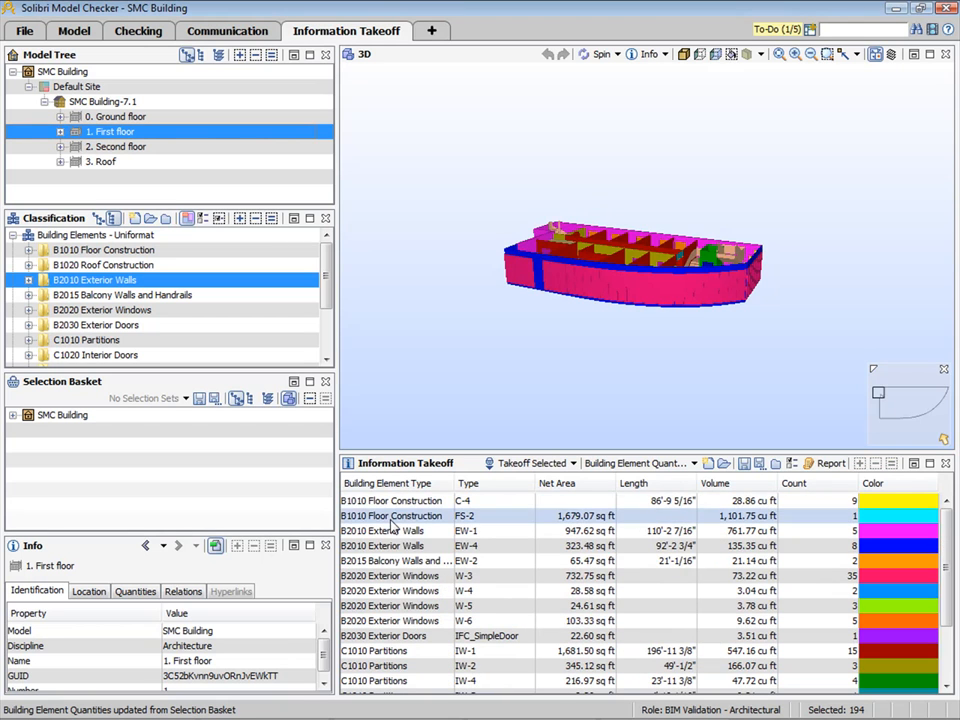
left_click_drag(390, 500, 440, 712)
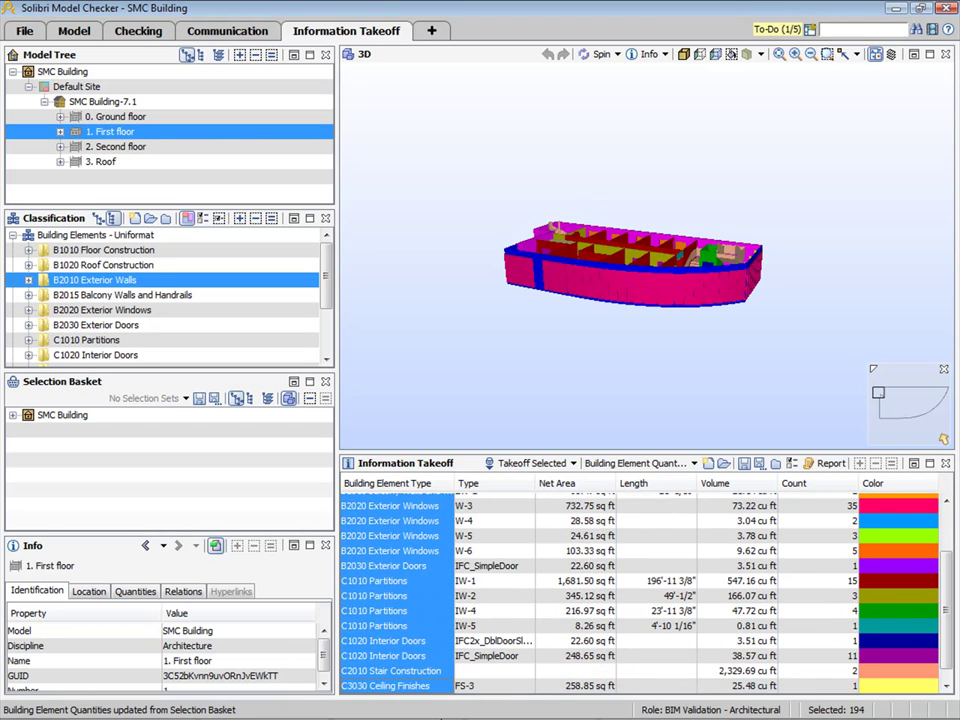
- Add a new Location (Floor) column to the takeoff table
right_click(390, 487)
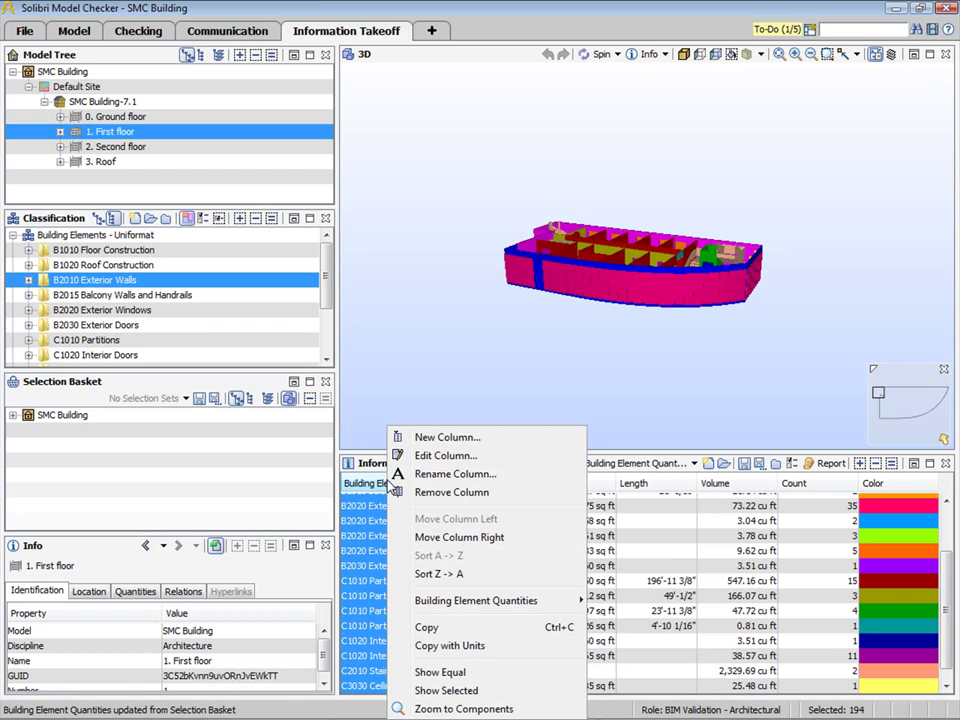
left_click(448, 437)
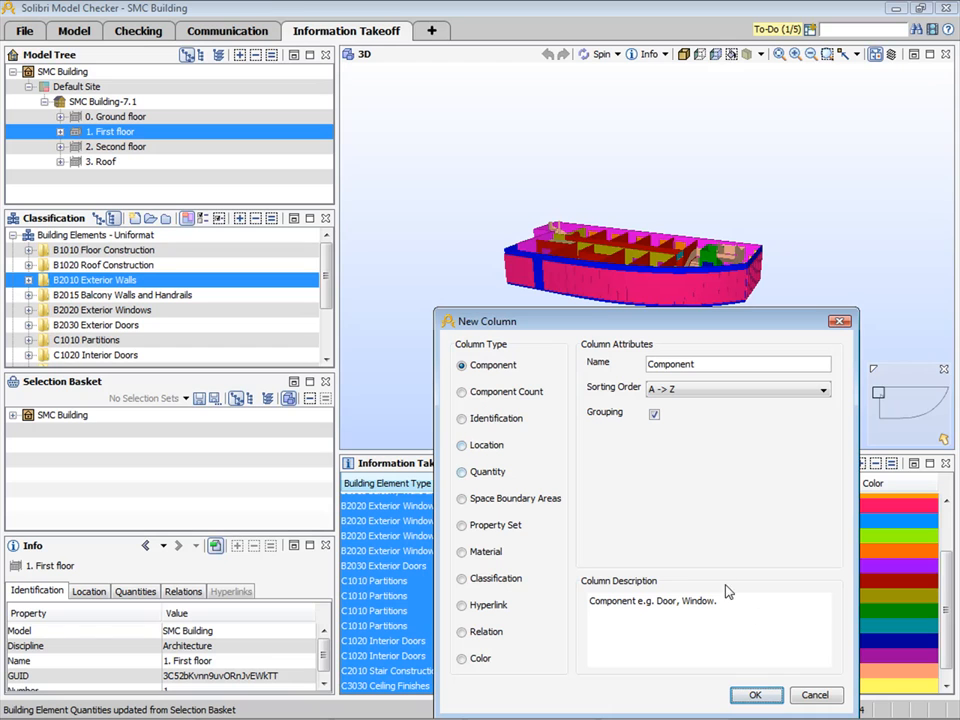
left_click(462, 445)
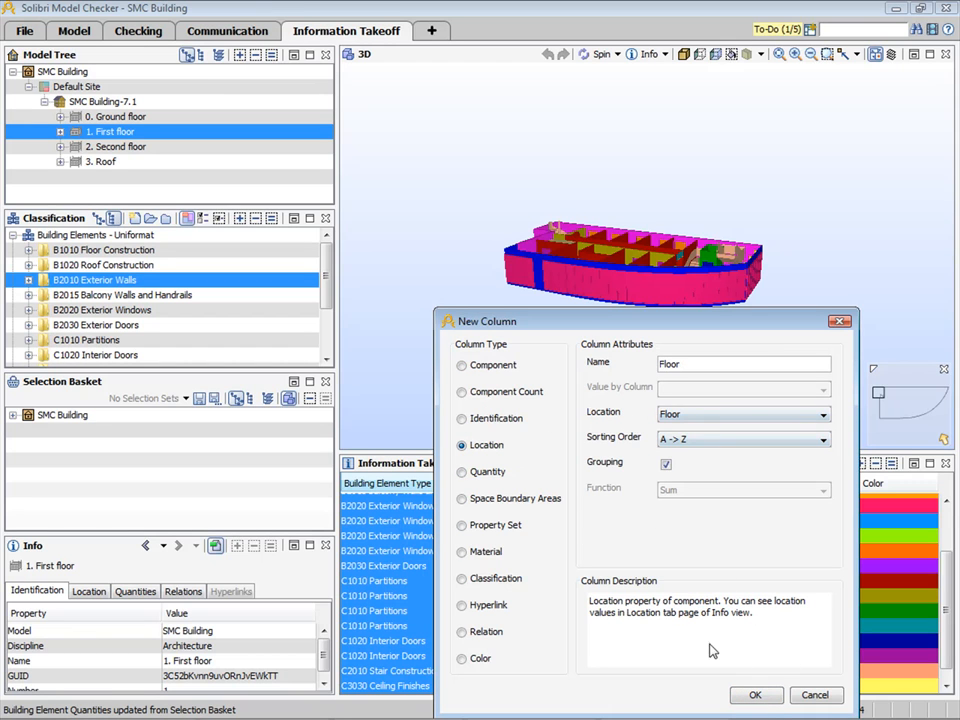
left_click(758, 696)
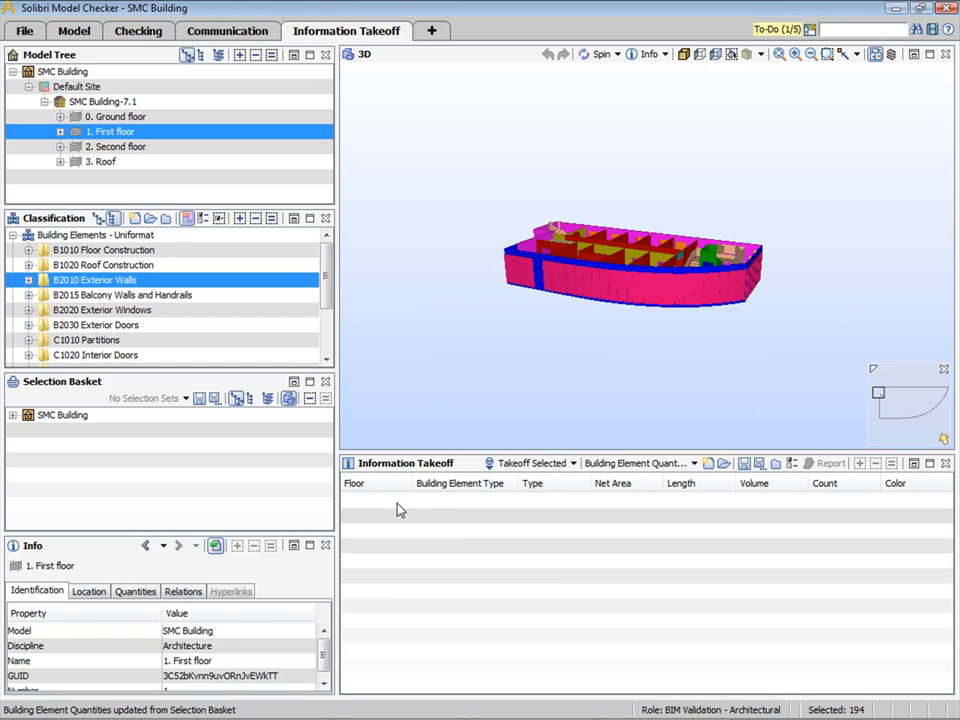
- Run Takeoff All again so the whole building's quantities are split by floor
left_click(572, 463)
left_click(518, 485)
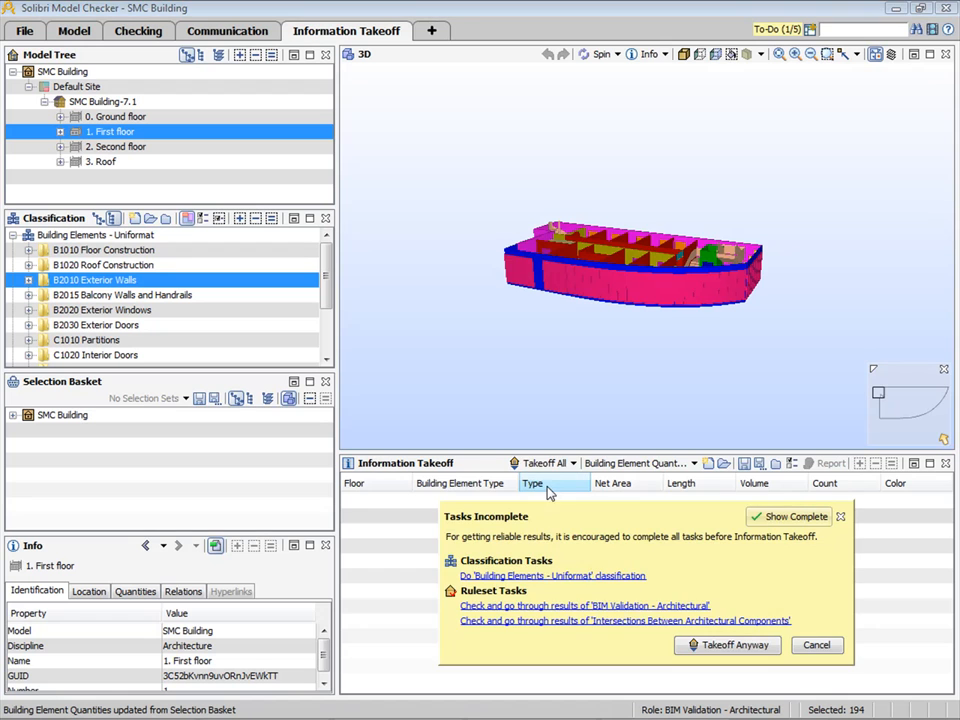
left_click(728, 644)
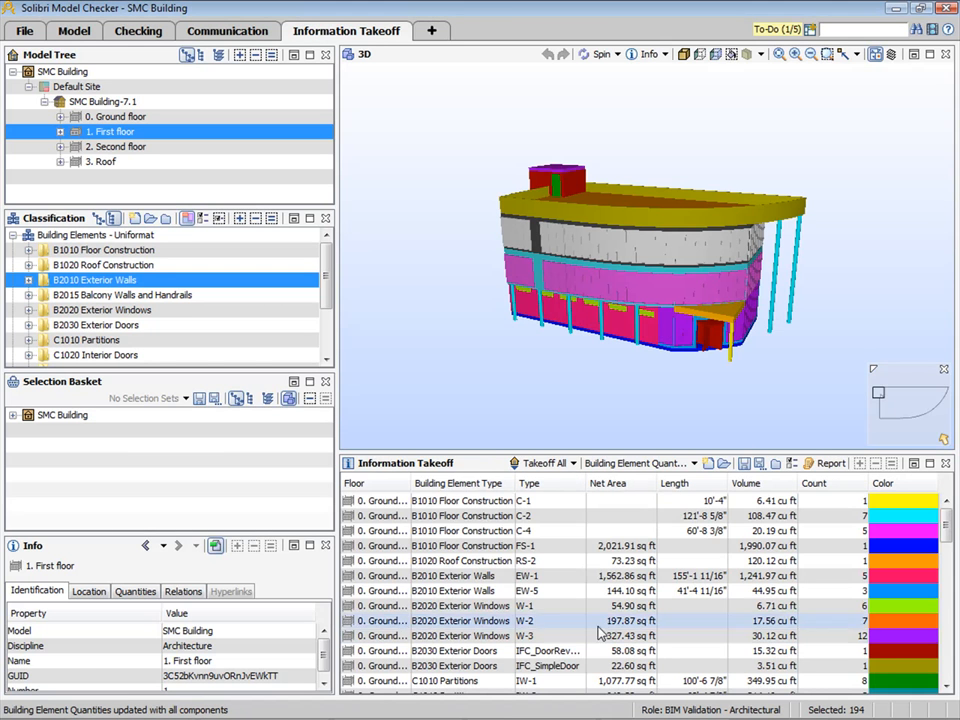